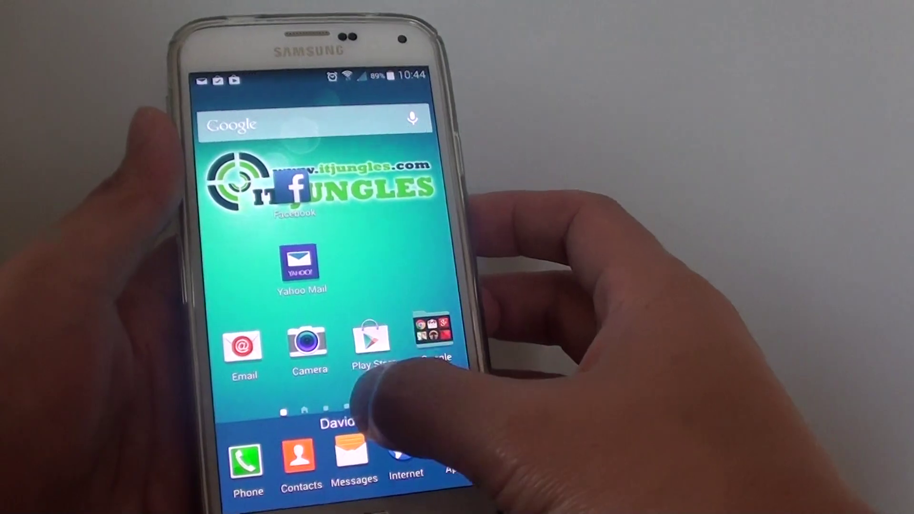
Step: Swipe left to the home page that holds the Settings icon
{"action": "left_click_drag", "start_coordinate": [428, 372], "coordinate": [300, 371]}
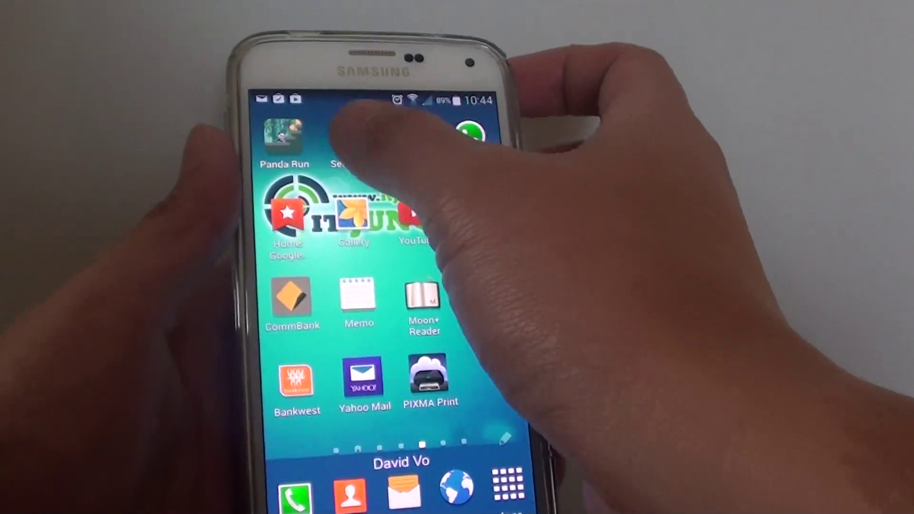
Step: Launch the Settings app from the home screen
{"action": "left_click", "coordinate": [342, 136]}
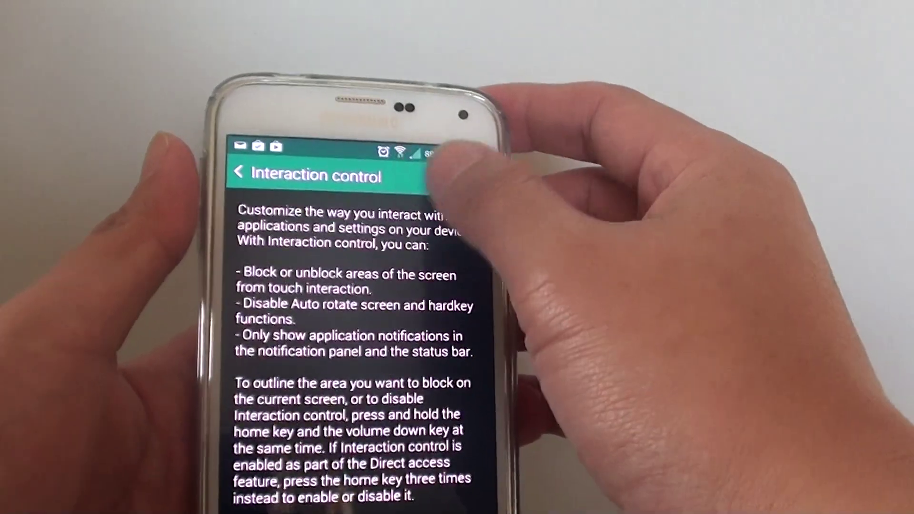
Step: Switch Interaction control off and then back on
{"action": "left_click", "coordinate": [447, 165]}
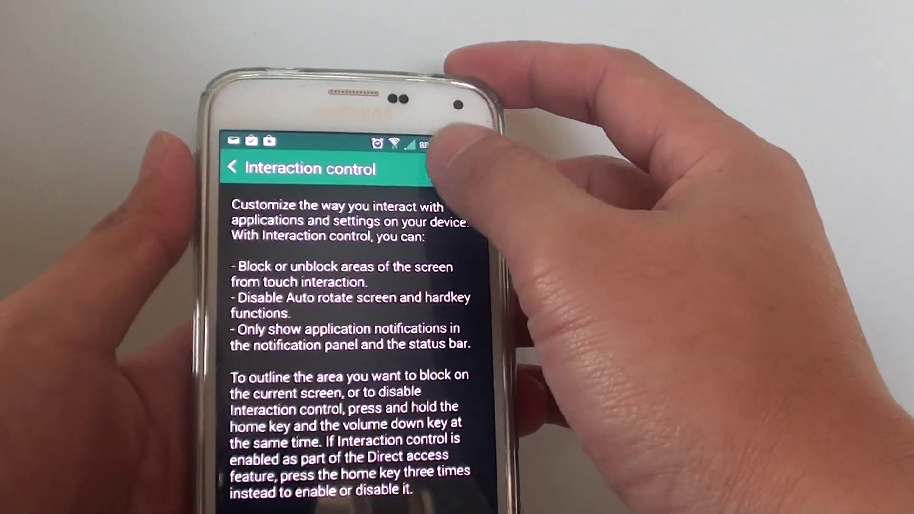
{"action": "left_click", "coordinate": [446, 165]}
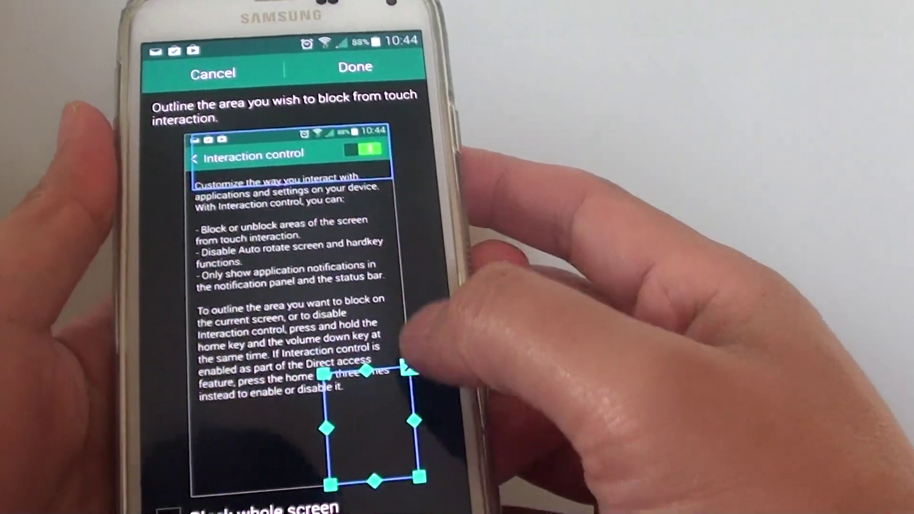
Step: Move the block outline over the header, discard it, and trace a new top area
{"action": "left_click_drag", "start_coordinate": [195, 152], "coordinate": [396, 202]}
{"action": "left_click", "coordinate": [390, 146]}
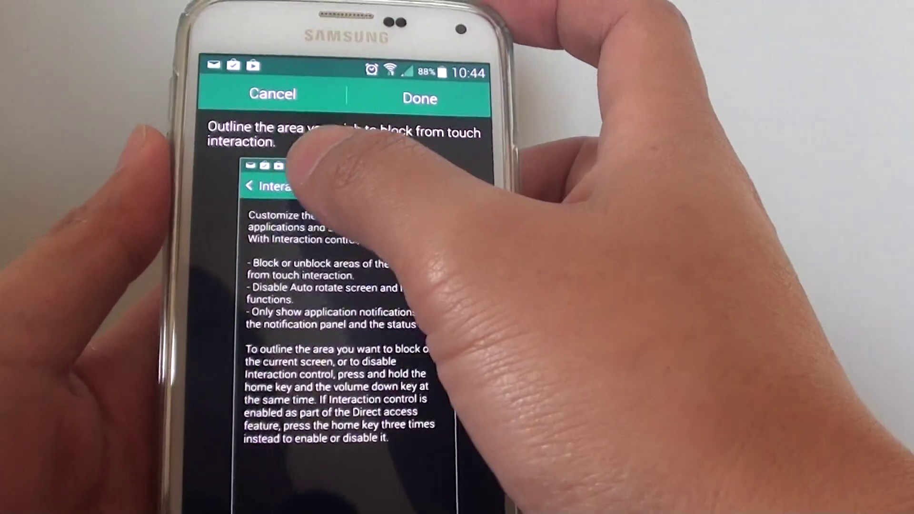
{"action": "mouse_move", "coordinate": [278, 157]}
{"action": "left_mouse_down"}
{"action": "mouse_move", "coordinate": [258, 178]}
{"action": "mouse_move", "coordinate": [242, 172]}
{"action": "left_mouse_up"}
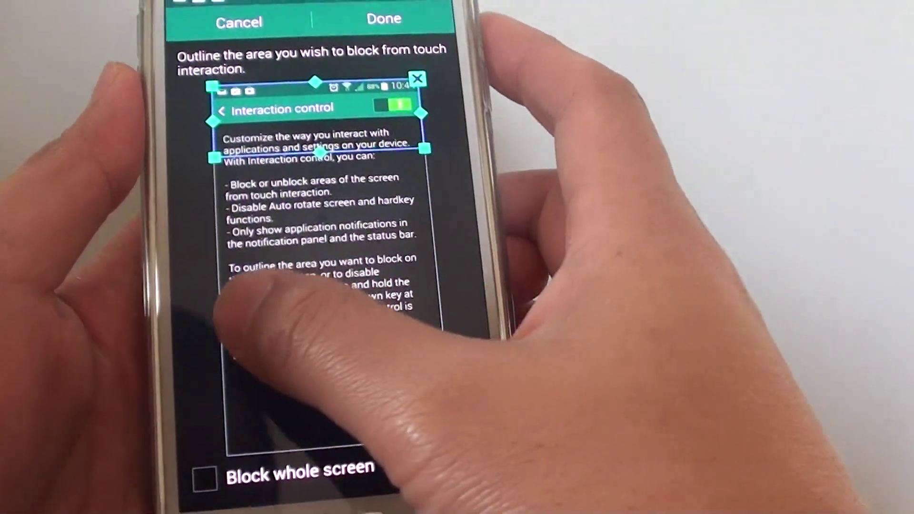
Step: Try blocking the lower screen and the whole screen, then outline the top strip
{"action": "left_click_drag", "start_coordinate": [228, 335], "coordinate": [443, 328]}
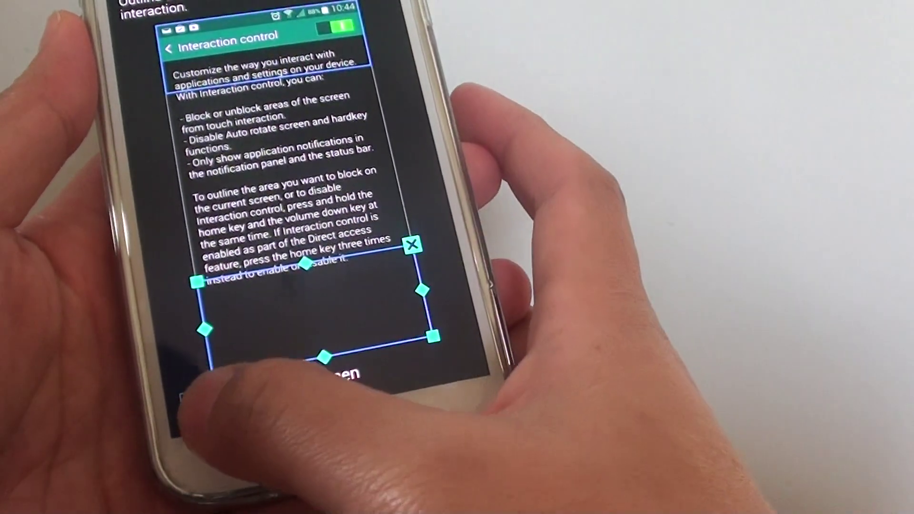
{"action": "left_click", "coordinate": [192, 402]}
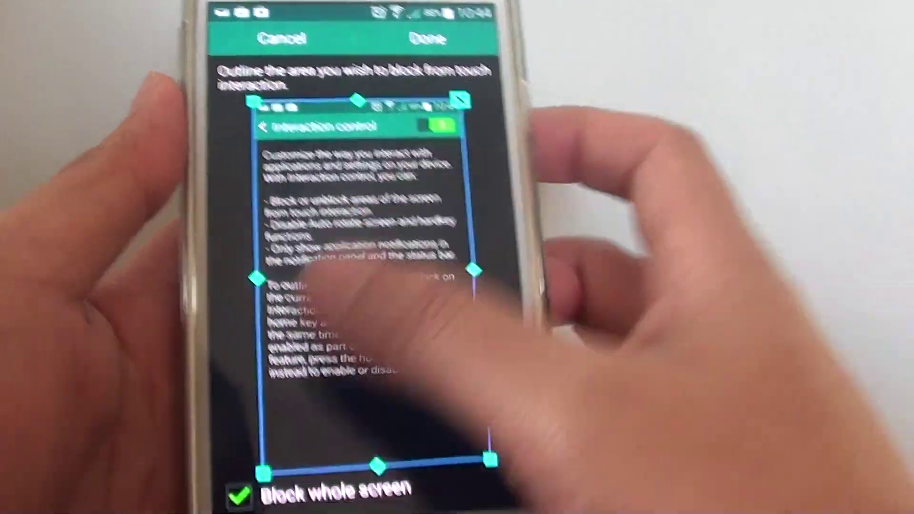
{"action": "left_click", "coordinate": [264, 300]}
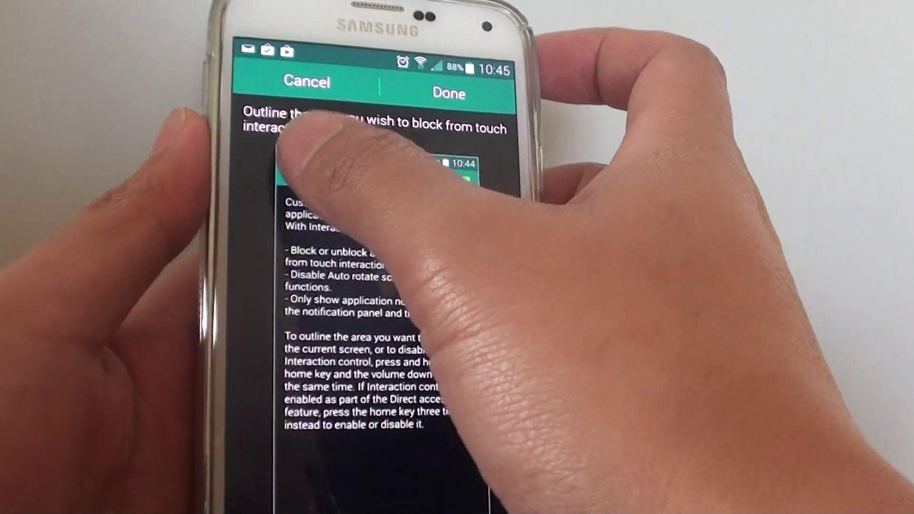
{"action": "left_click_drag", "start_coordinate": [261, 182], "coordinate": [477, 223]}
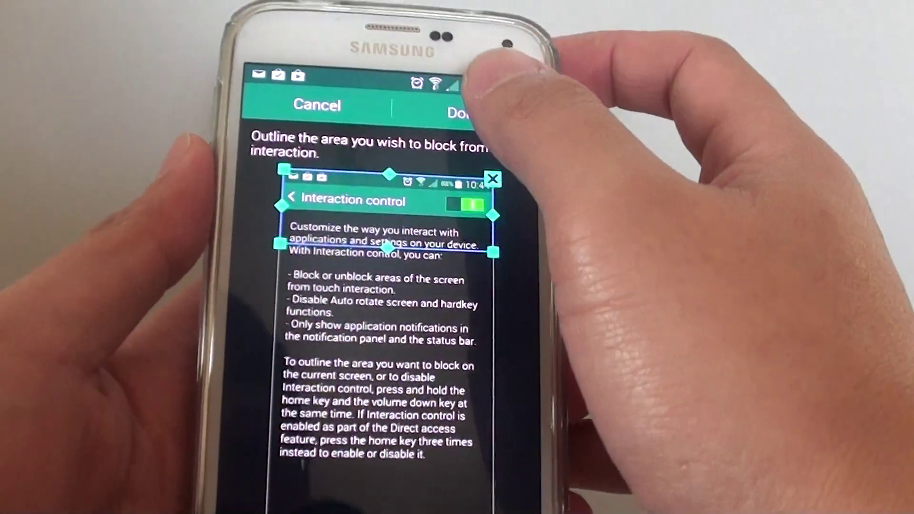
Step: Confirm the top-strip block, then exit Interaction control with Home + Volume Down
{"action": "left_click", "coordinate": [464, 116]}
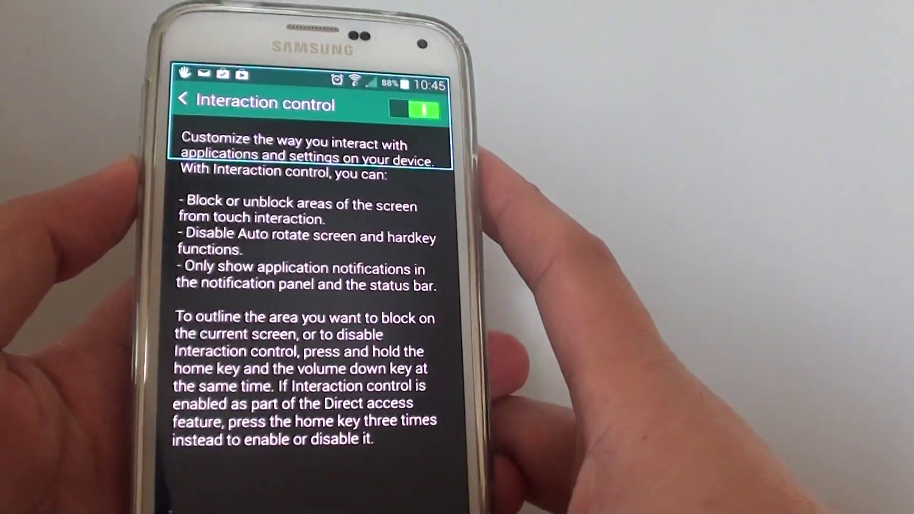
{"action": "key", "text": "super+XF86AudioLowerVolume"}
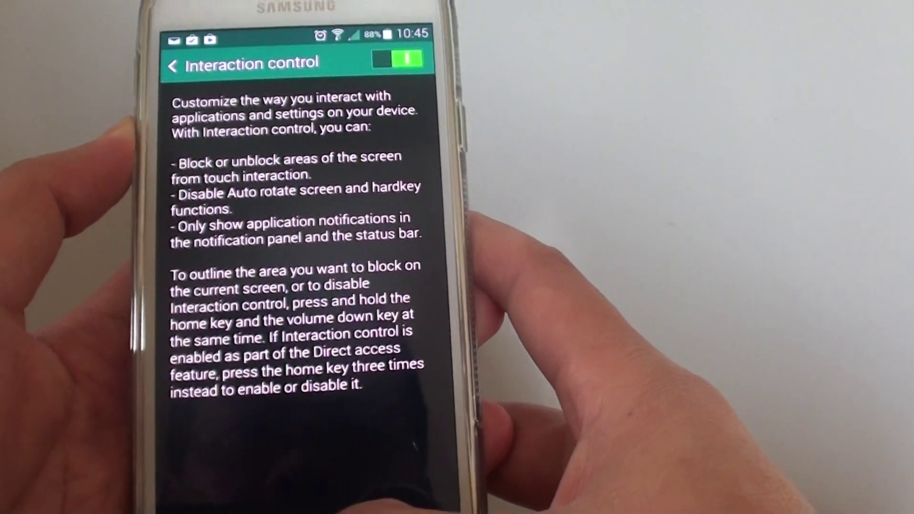
Step: Re-enter Interaction control with Home + Volume Down and confirm the top-strip block
{"action": "key", "text": "super+XF86AudioLowerVolume"}
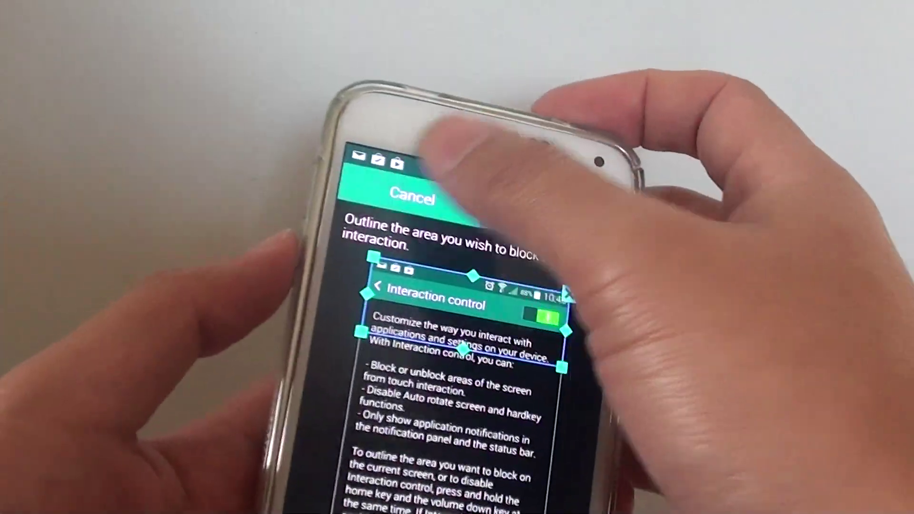
{"action": "left_click", "coordinate": [369, 66]}
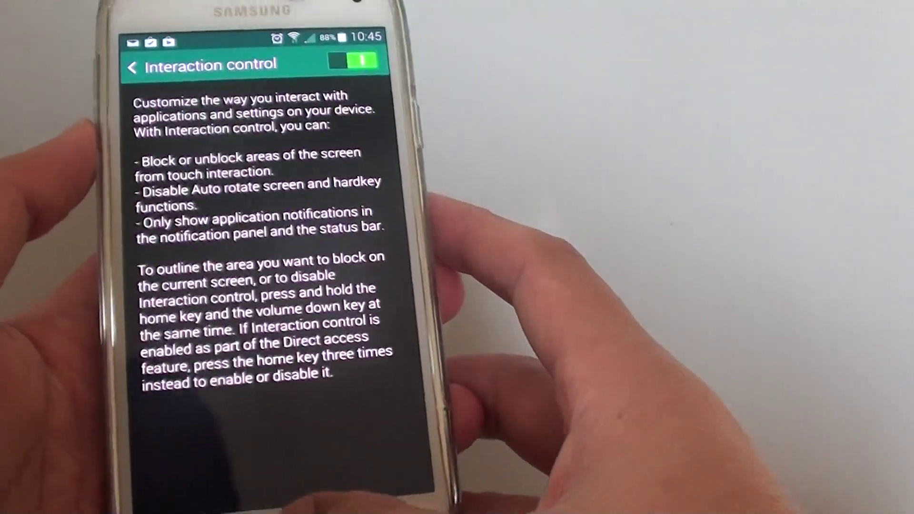